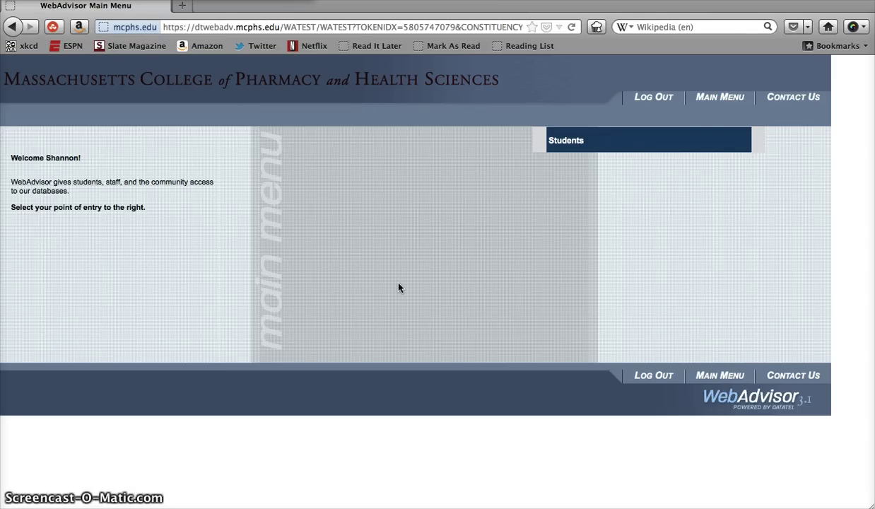
# - Open the Students menu and its Register for Sections search form
pyautogui.click(537, 147)
pyautogui.click(564, 140)
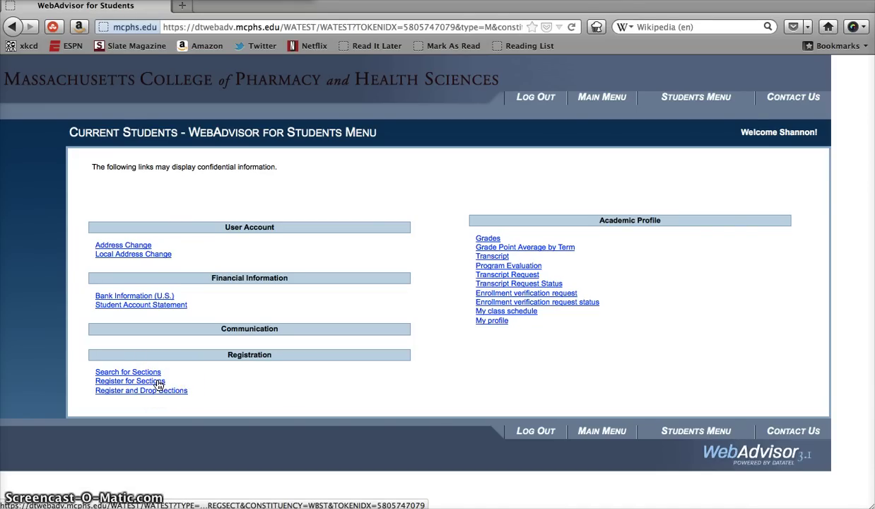
pyautogui.click(158, 382)
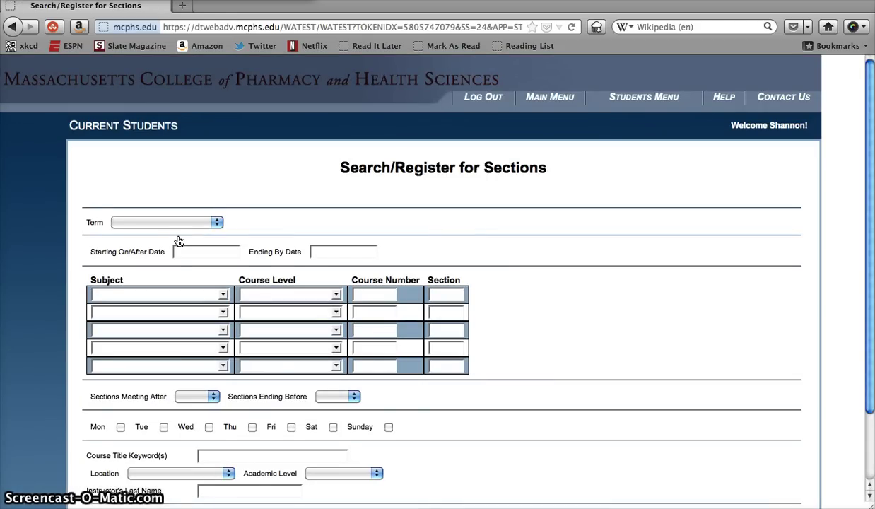
# - Search Fall 2012 sections for subject MAT Mathematics, course number 151
pyautogui.click(172, 224)
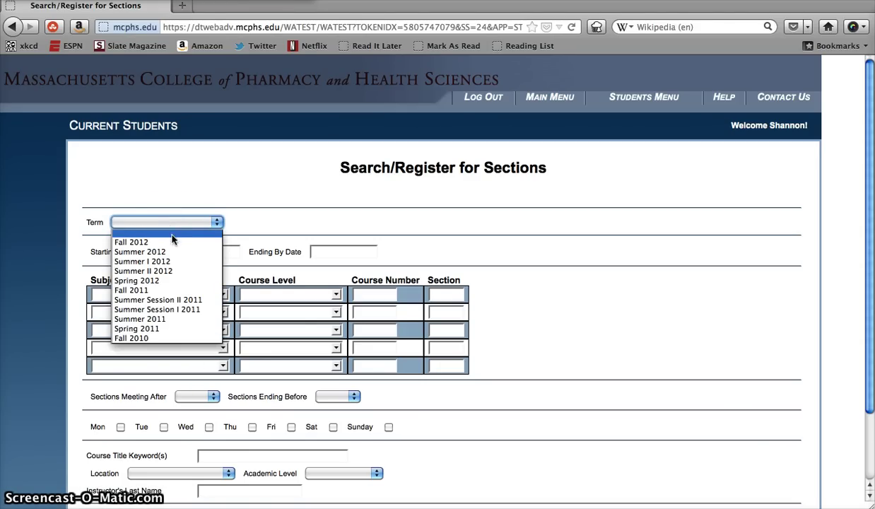
pyautogui.click(172, 242)
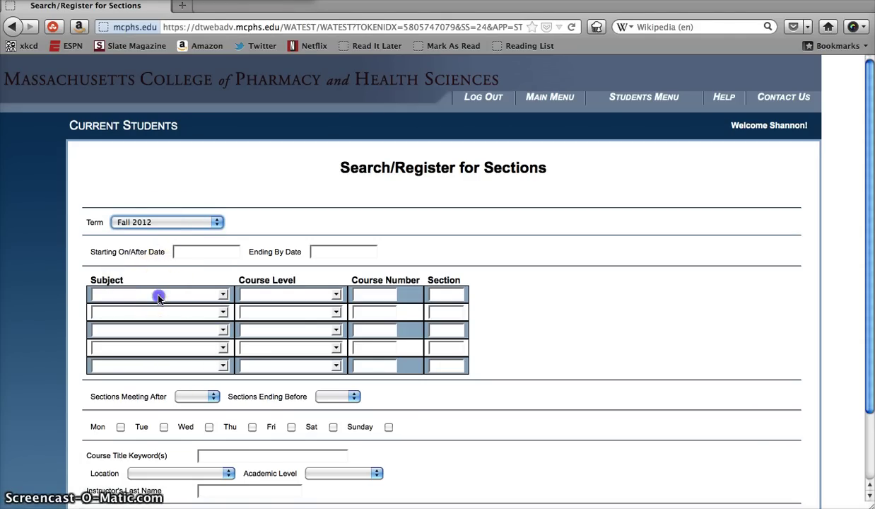
pyautogui.click(159, 297)
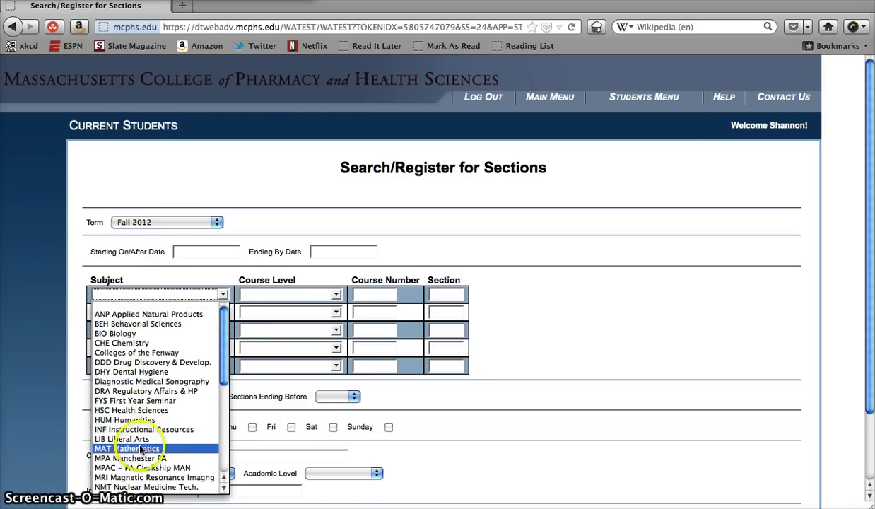
pyautogui.click(139, 450)
pyautogui.click(377, 294)
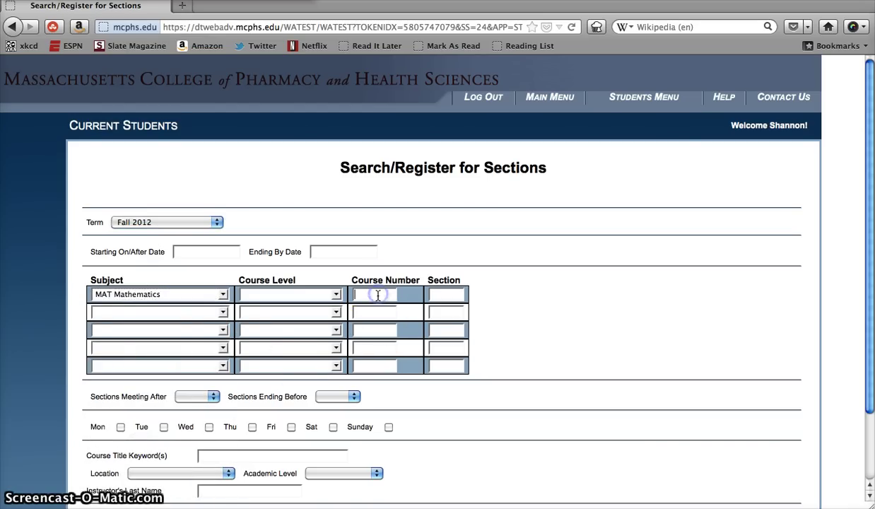
pyautogui.write('151')
pyautogui.press('Return')
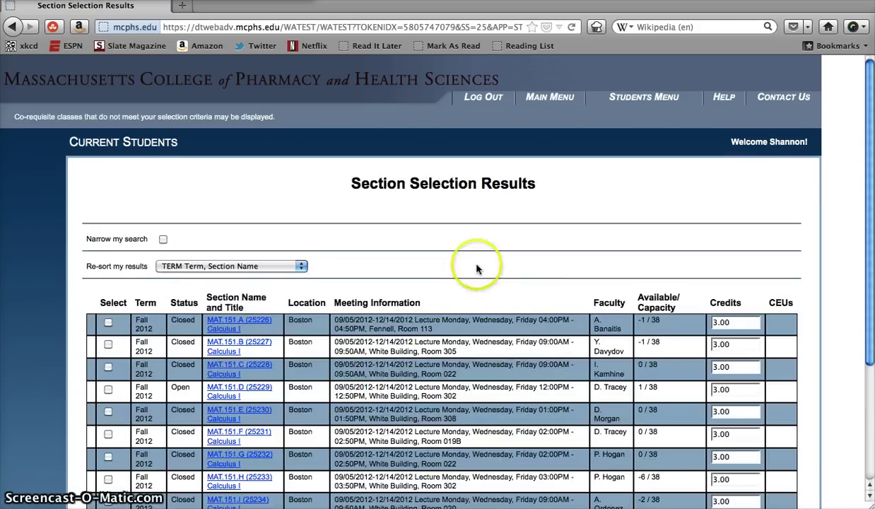
pyautogui.scroll(-3, 65, 287)
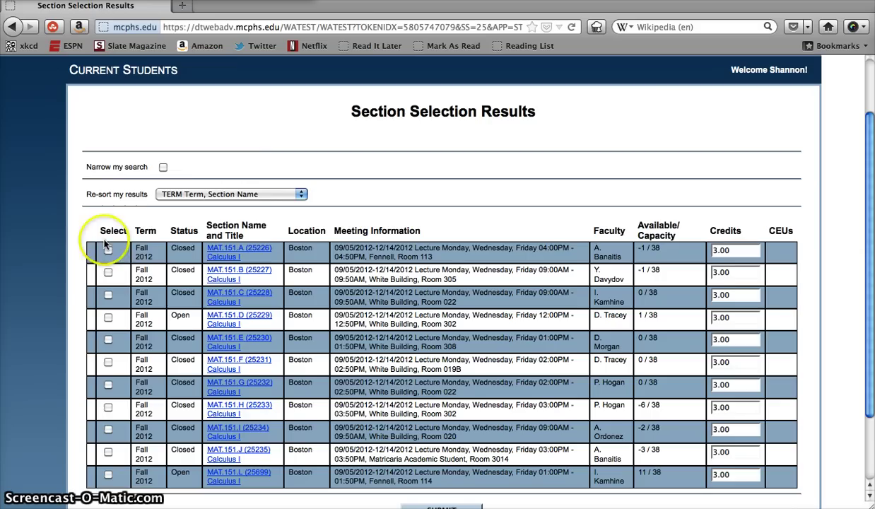
pyautogui.click(255, 195)
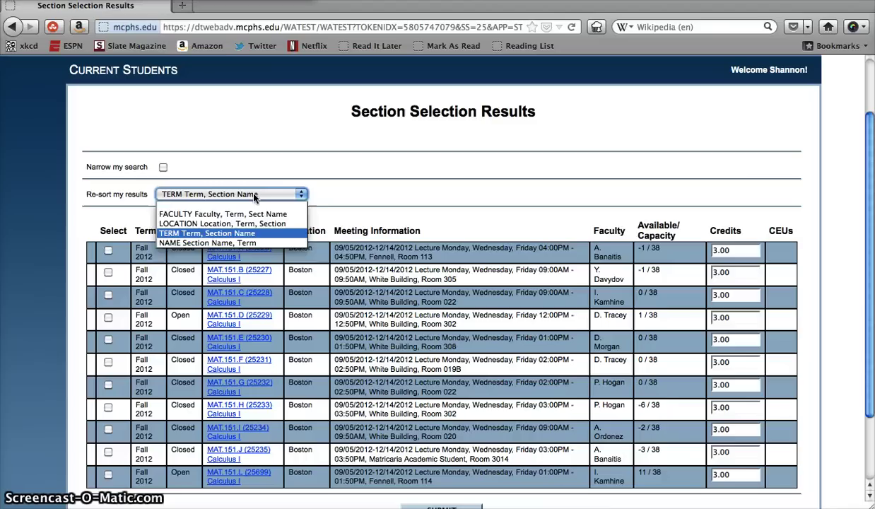
pyautogui.click(254, 195)
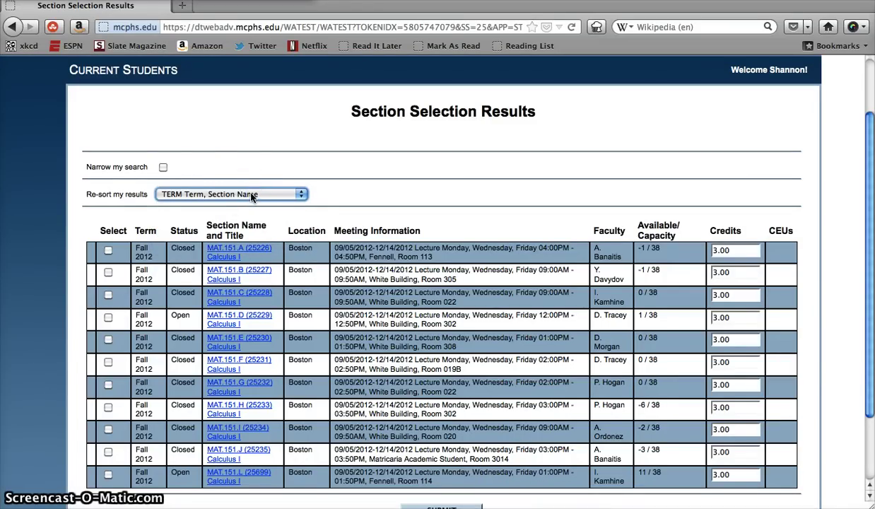
pyautogui.click(163, 169)
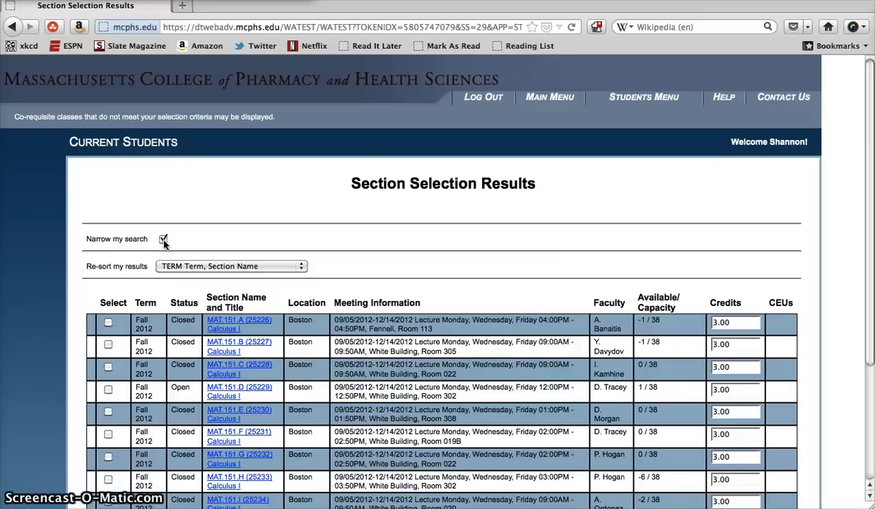
pyautogui.click(163, 241)
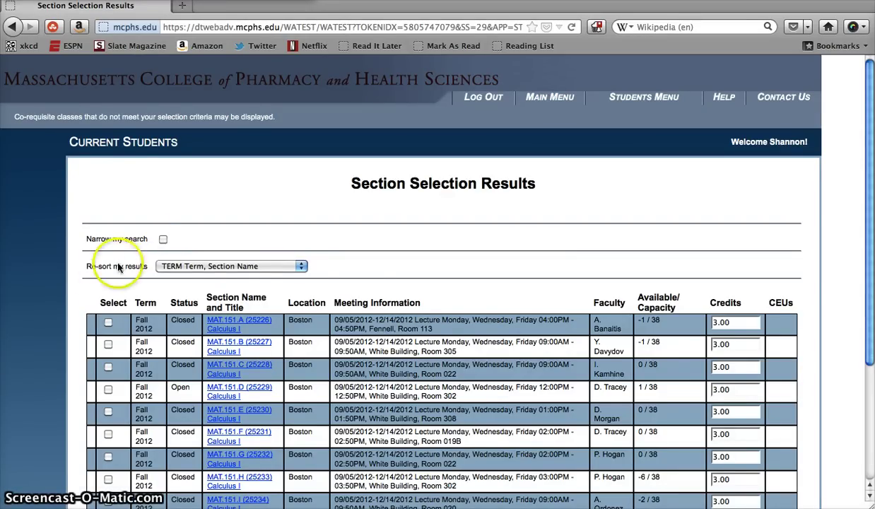
pyautogui.scroll(-3, 99, 276)
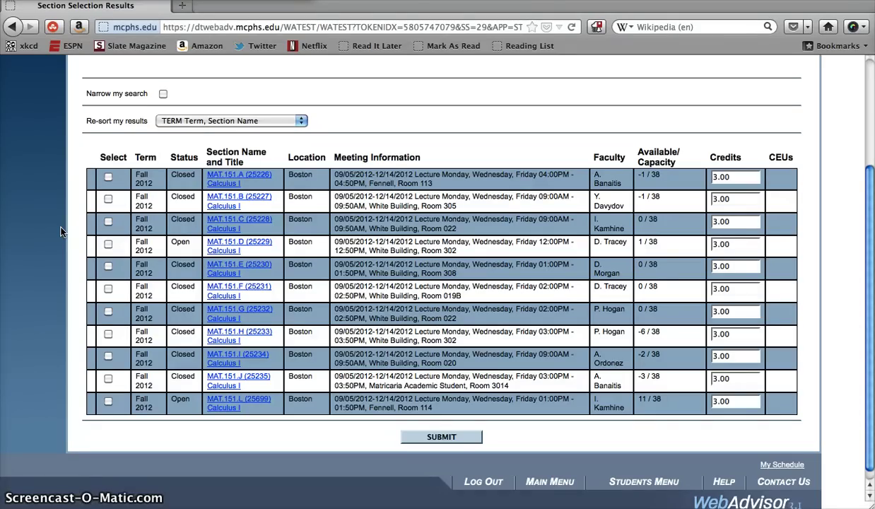
# - Select section MAT.151.E (25230) Calculus I and submit it as a preferred section
pyautogui.click(108, 267)
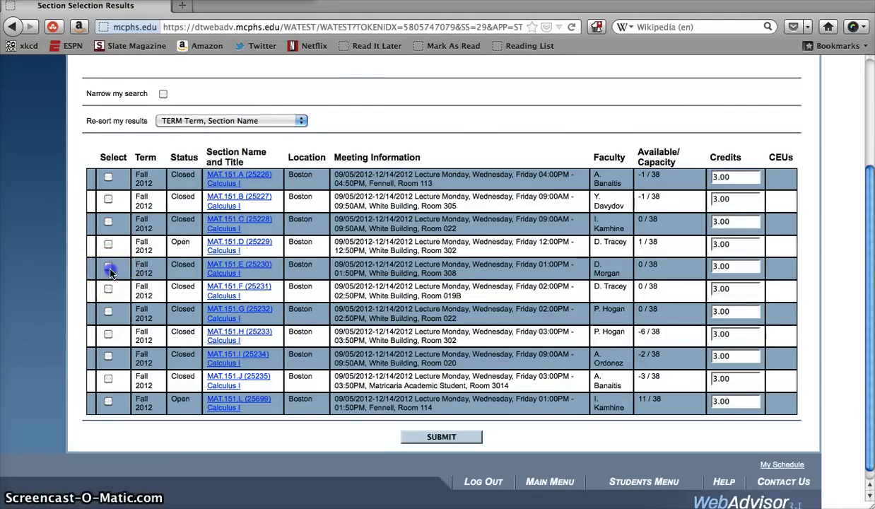
pyautogui.scroll(-1, 252, 304)
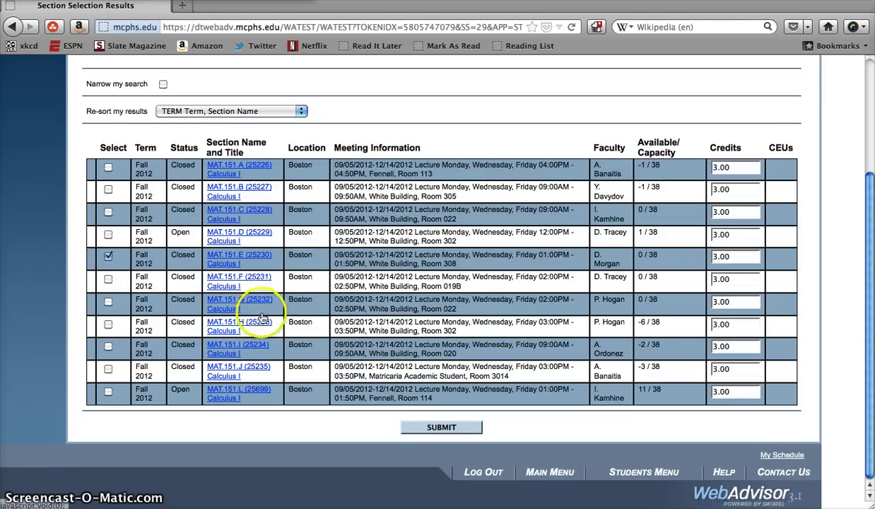
pyautogui.click(442, 426)
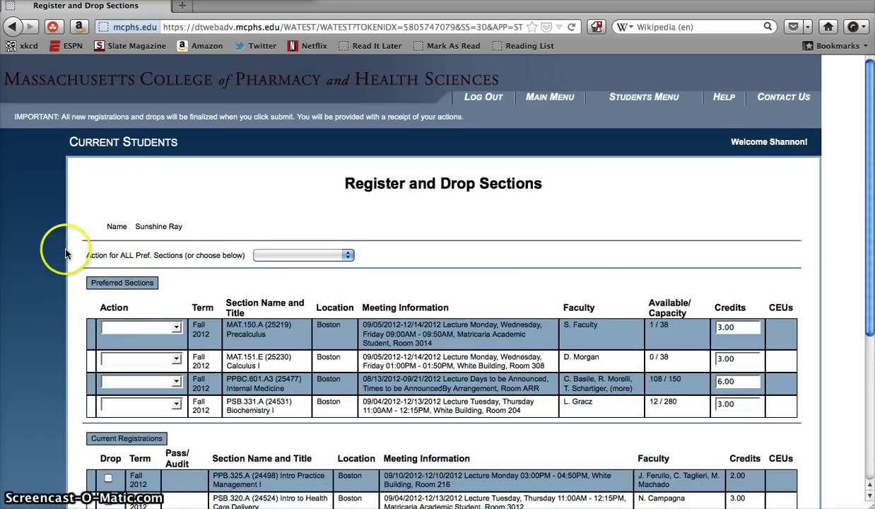
pyautogui.scroll(-5, 54, 258)
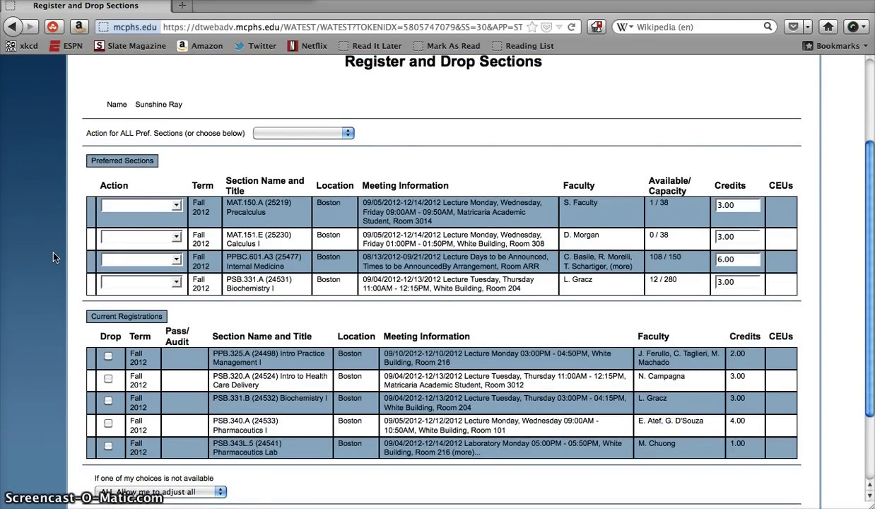
pyautogui.scroll(-2, 53, 258)
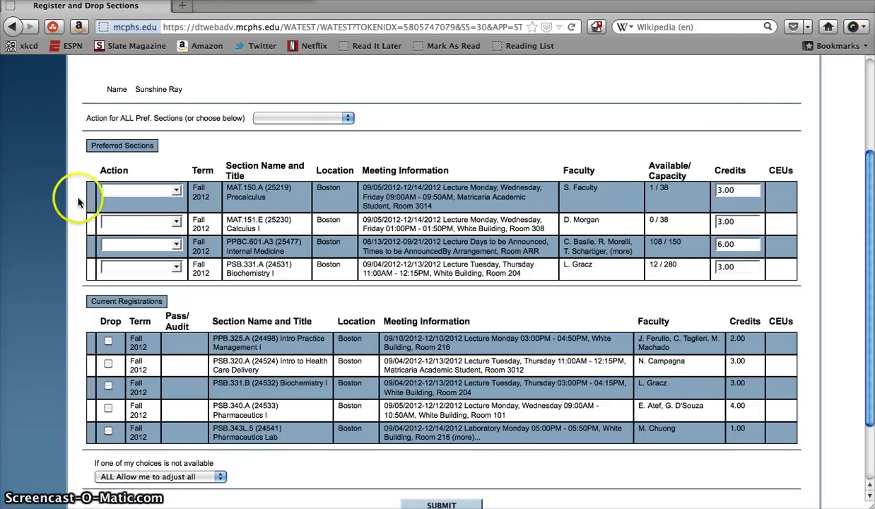
# - Set the MAT.151.E action to Register and submit, triggering the Closed (38/38) error
pyautogui.click(124, 224)
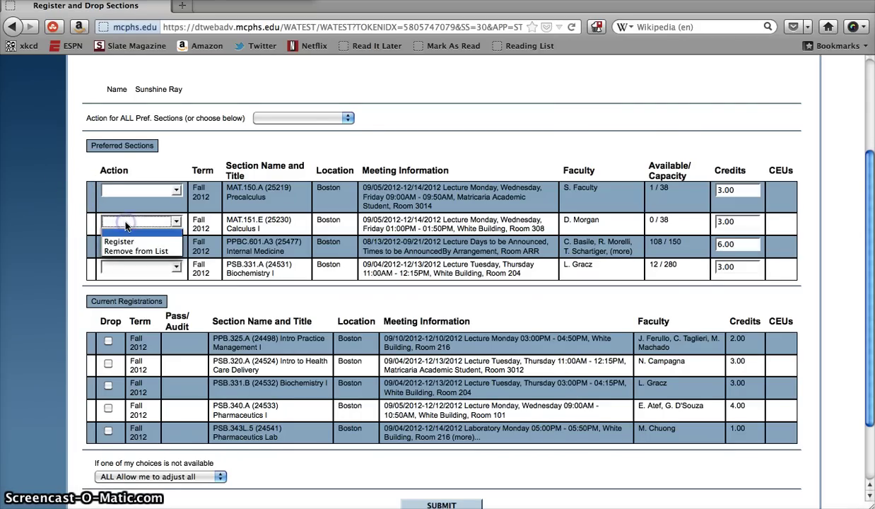
pyautogui.click(125, 242)
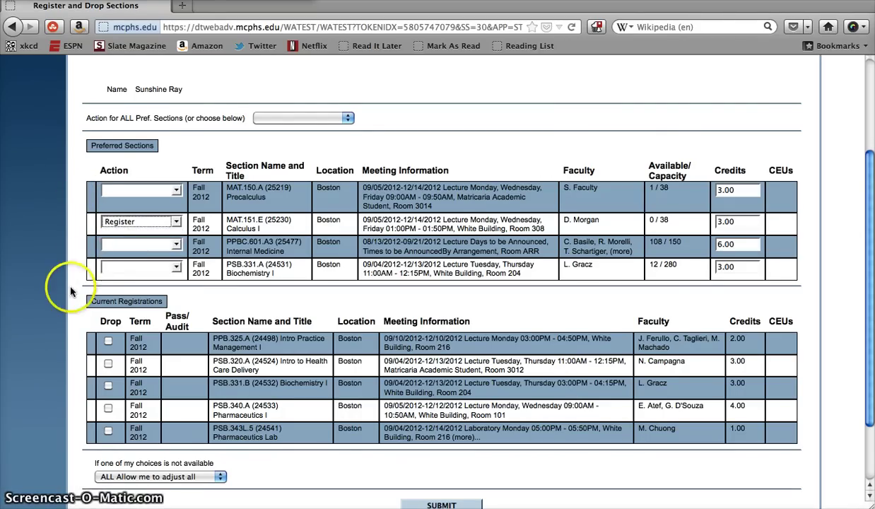
pyautogui.scroll(-1, 71, 291)
pyautogui.scroll(-3, 71, 291)
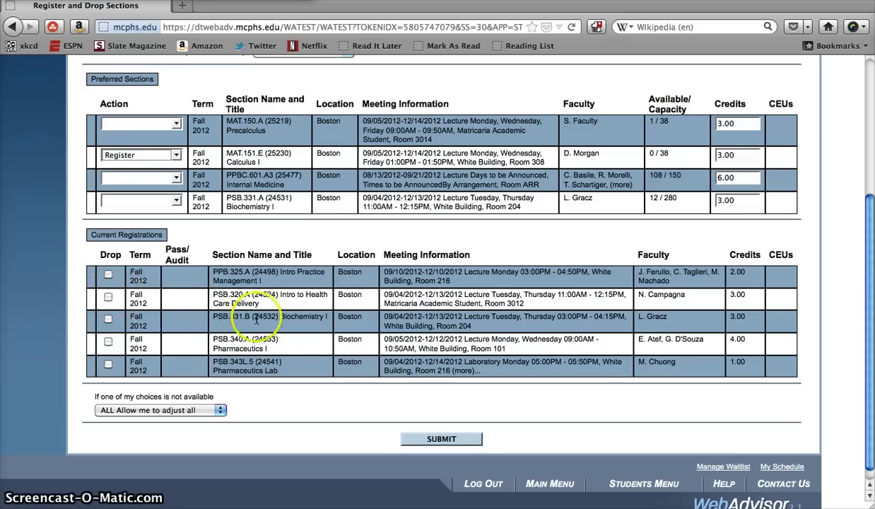
pyautogui.click(429, 439)
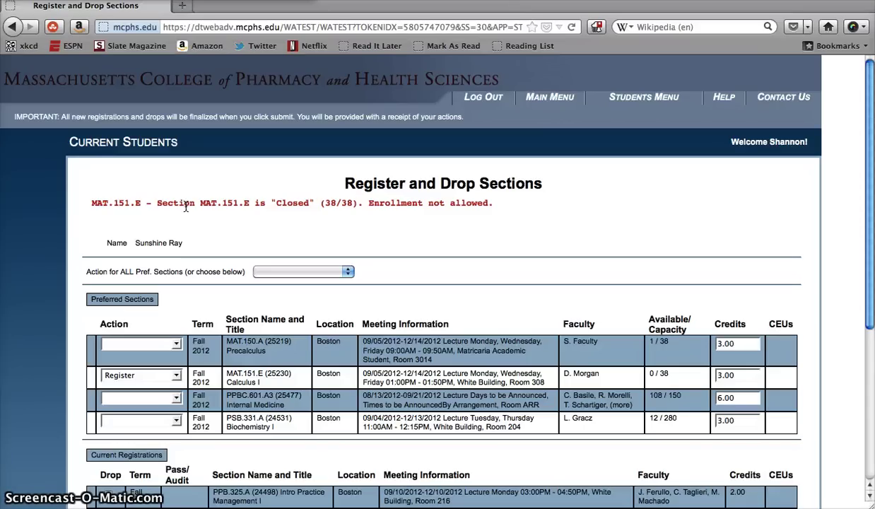
# - Mark PPB.325.A Intro Practice Management I for dropping, then unmark it
pyautogui.scroll(-6, 75, 240)
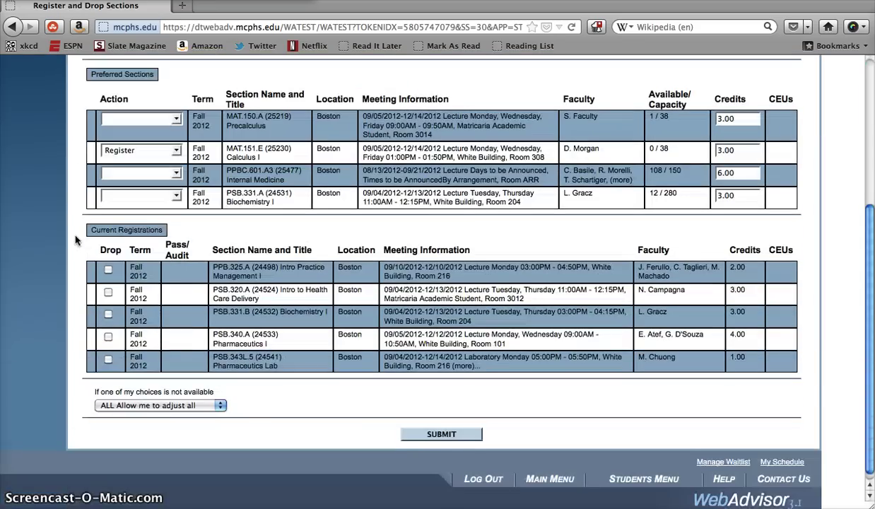
pyautogui.scroll(-1, 76, 240)
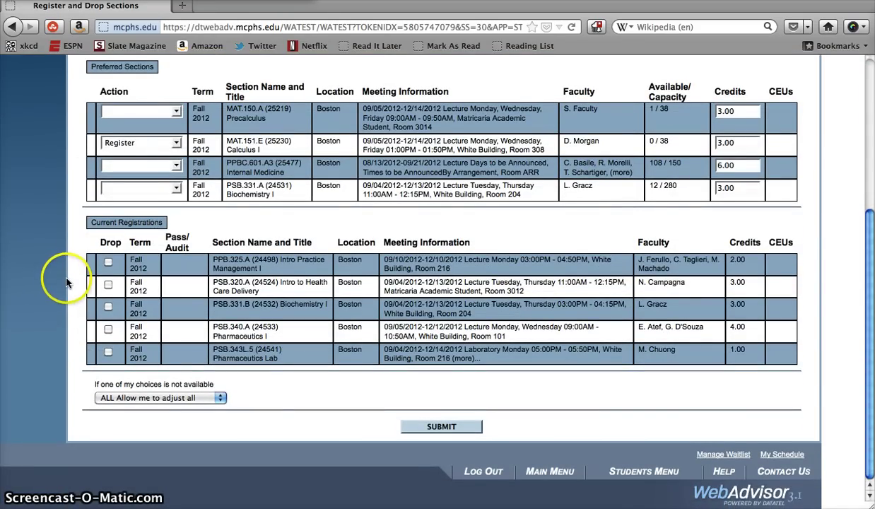
pyautogui.click(108, 263)
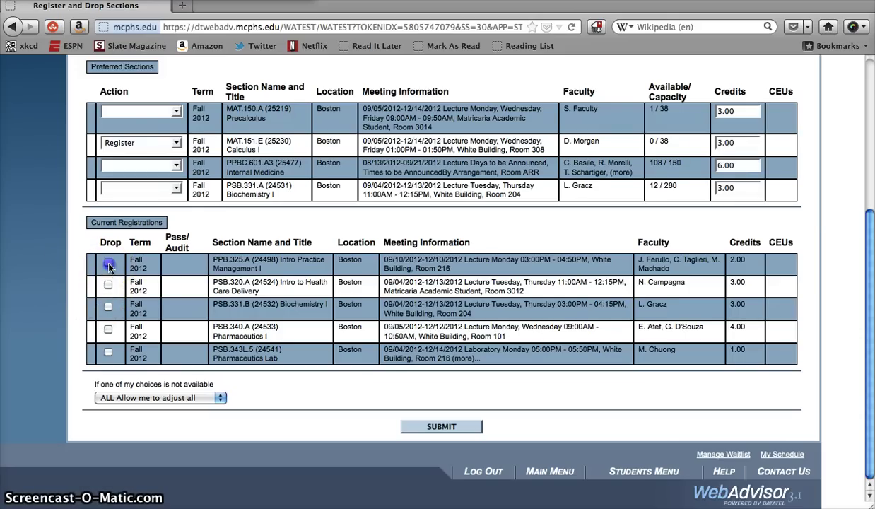
pyautogui.click(429, 428)
pyautogui.click(342, 417)
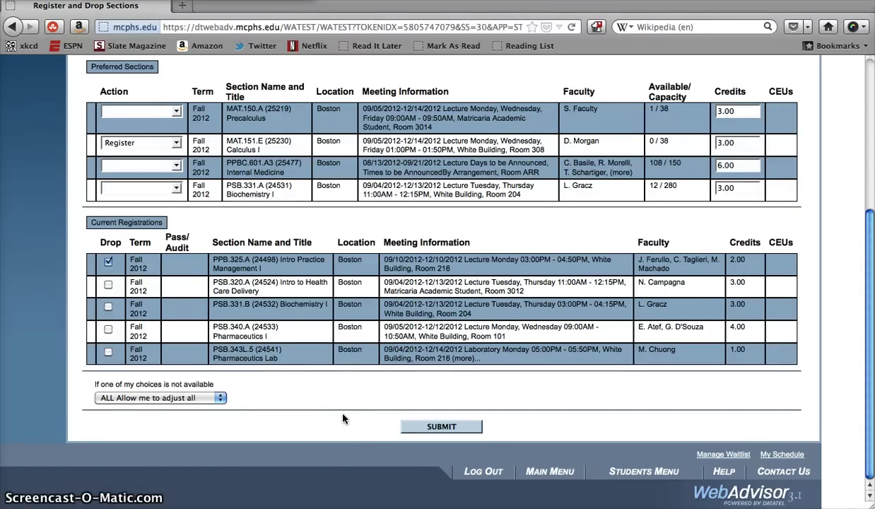
pyautogui.click(108, 262)
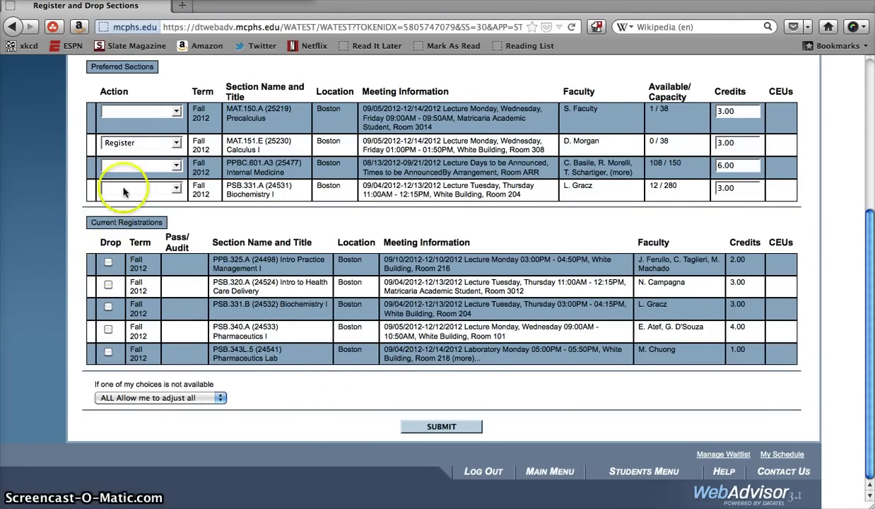
# - Reset the MAT.151.E Calculus I action to blank
pyautogui.click(139, 144)
pyautogui.click(138, 161)
pyautogui.click(71, 188)
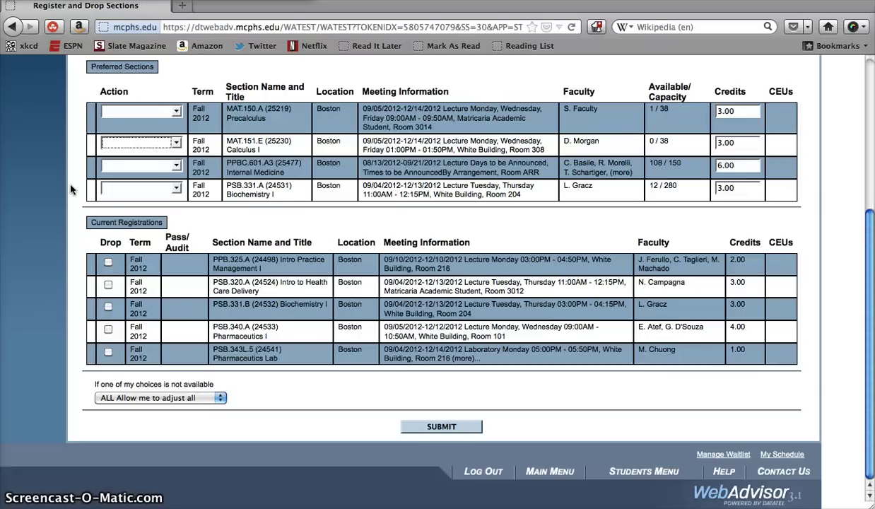
# - Set MAT.151.E to Register, mark PPB.325.A to drop, and resubmit
pyautogui.click(129, 143)
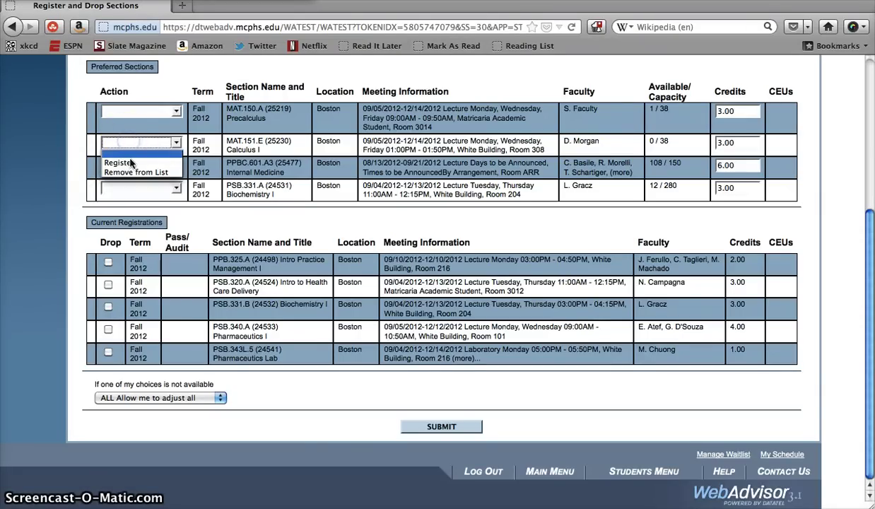
pyautogui.click(129, 163)
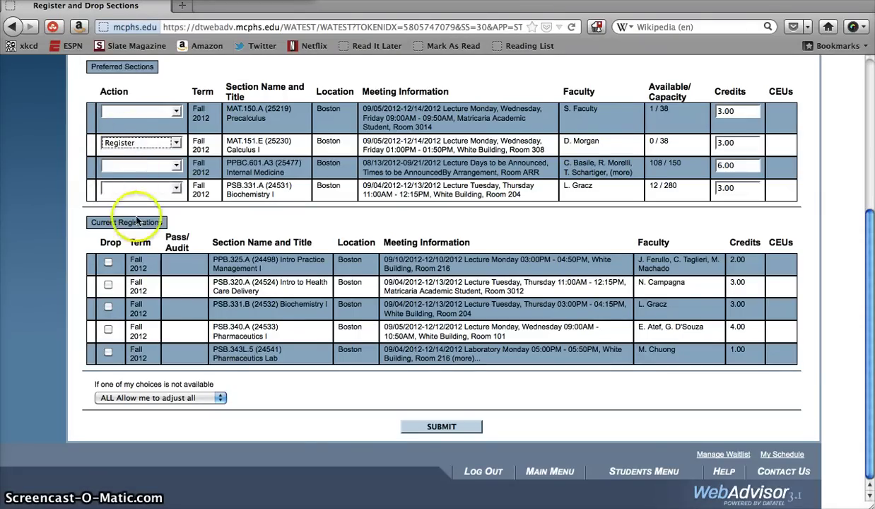
pyautogui.click(107, 264)
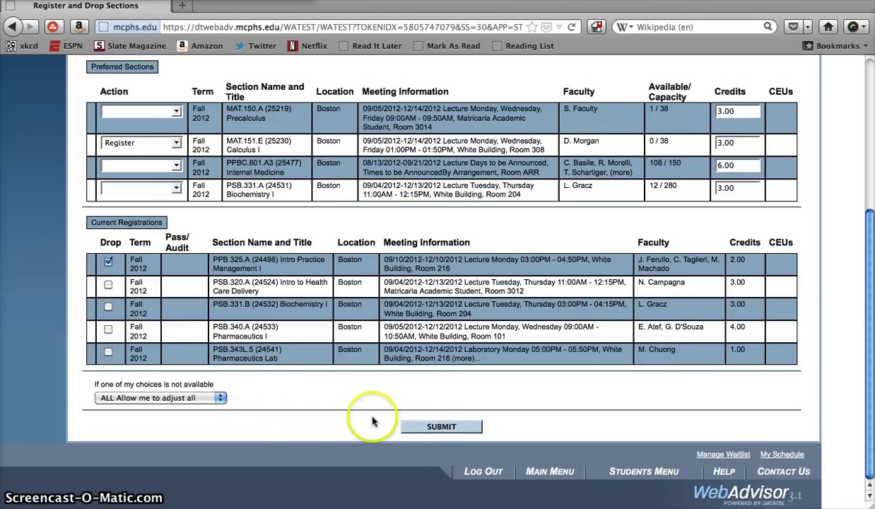
pyautogui.click(427, 426)
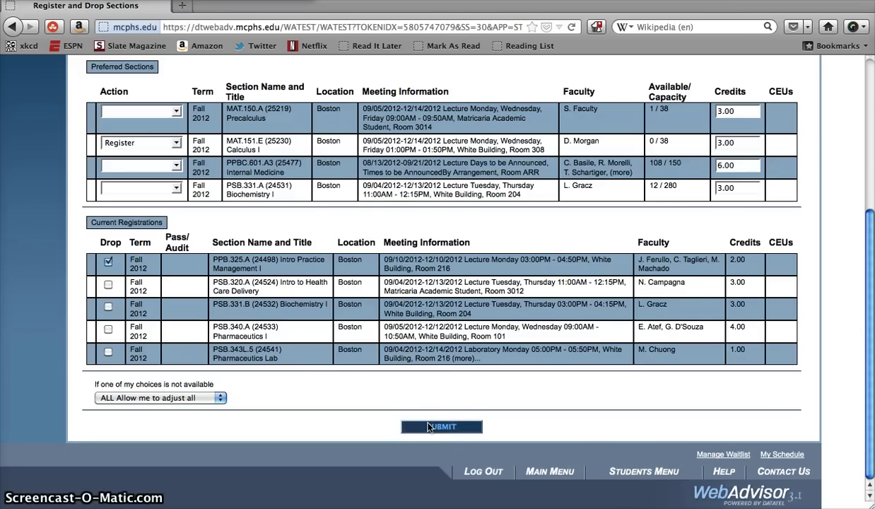
pyautogui.click(383, 387)
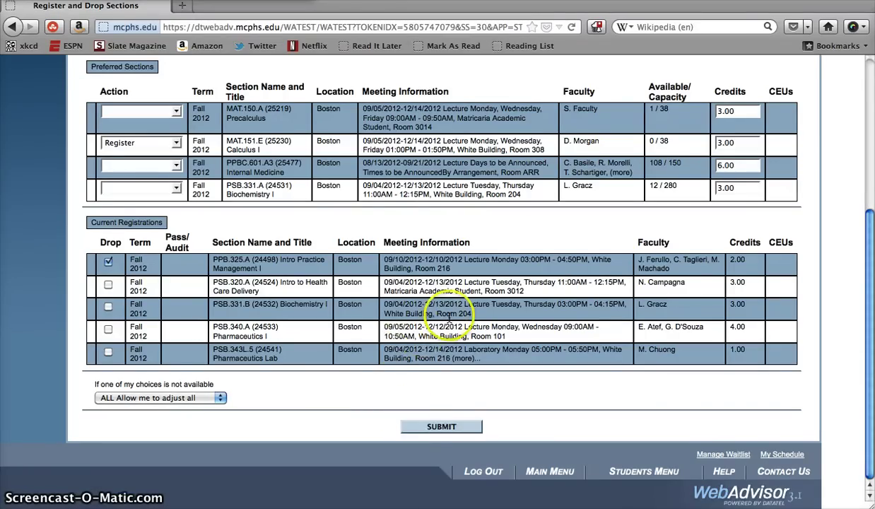
pyautogui.scroll(5, 448, 318)
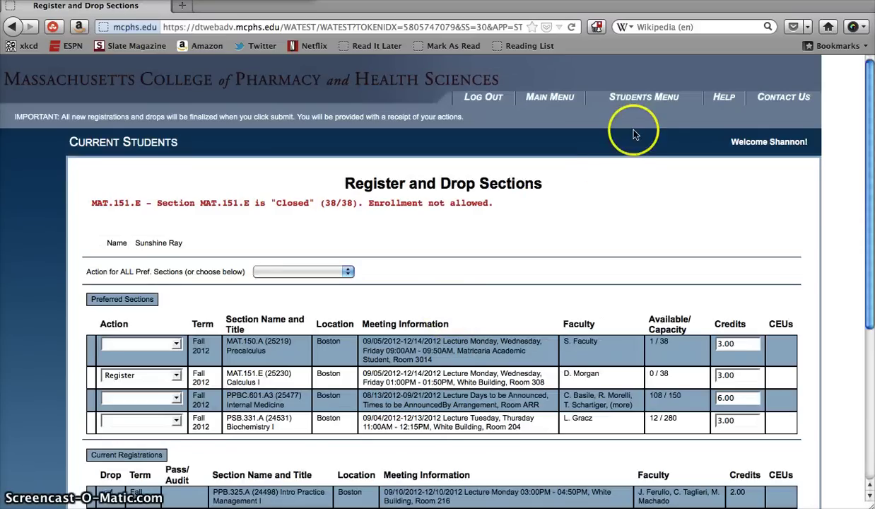
# - Return to the Students Menu and open the Register for Sections options
pyautogui.click(646, 99)
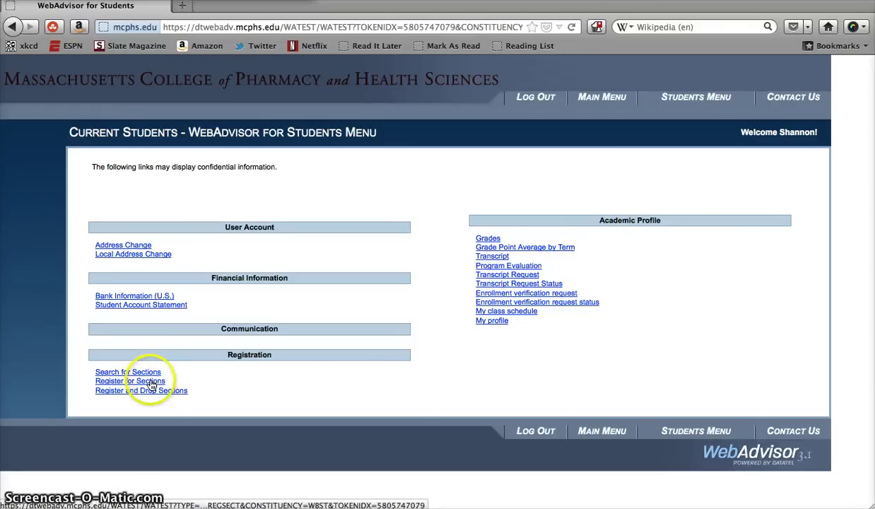
pyautogui.click(149, 382)
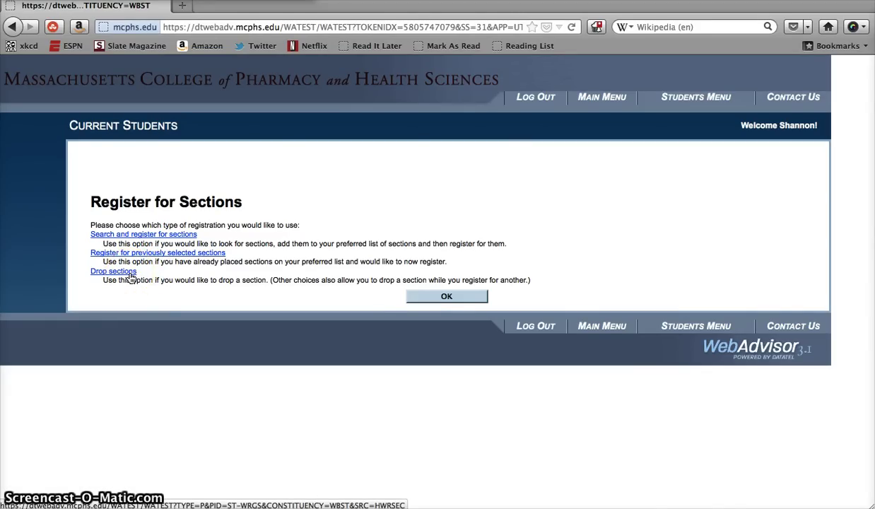
# - Open Drop sections to view the four preferred sections and five current registrations
pyautogui.click(129, 274)
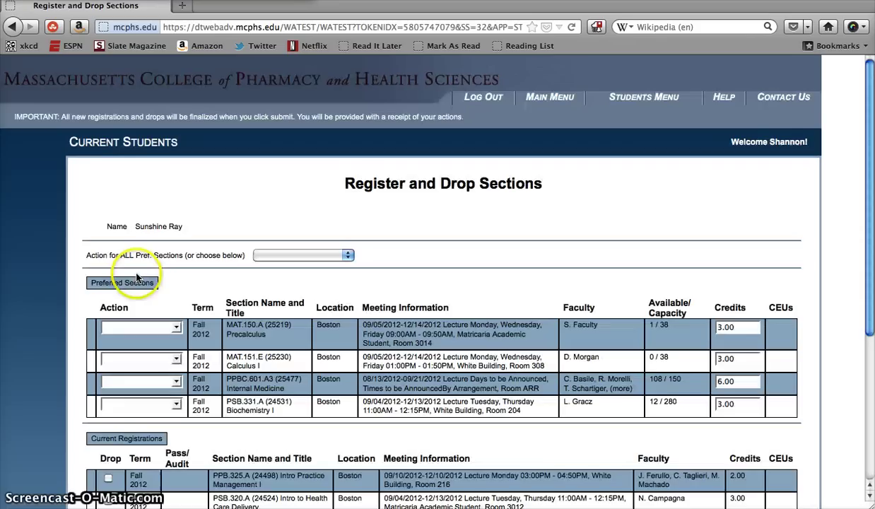
pyautogui.scroll(-3, 137, 277)
pyautogui.scroll(-2, 137, 278)
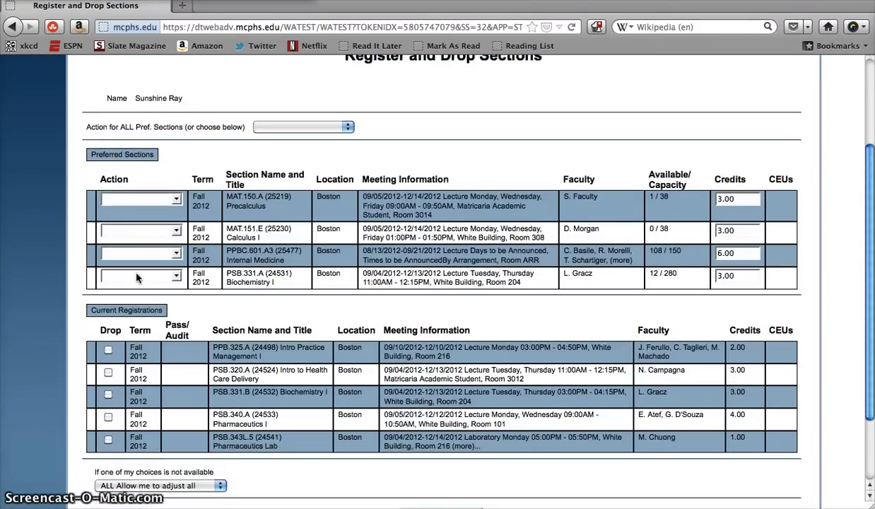